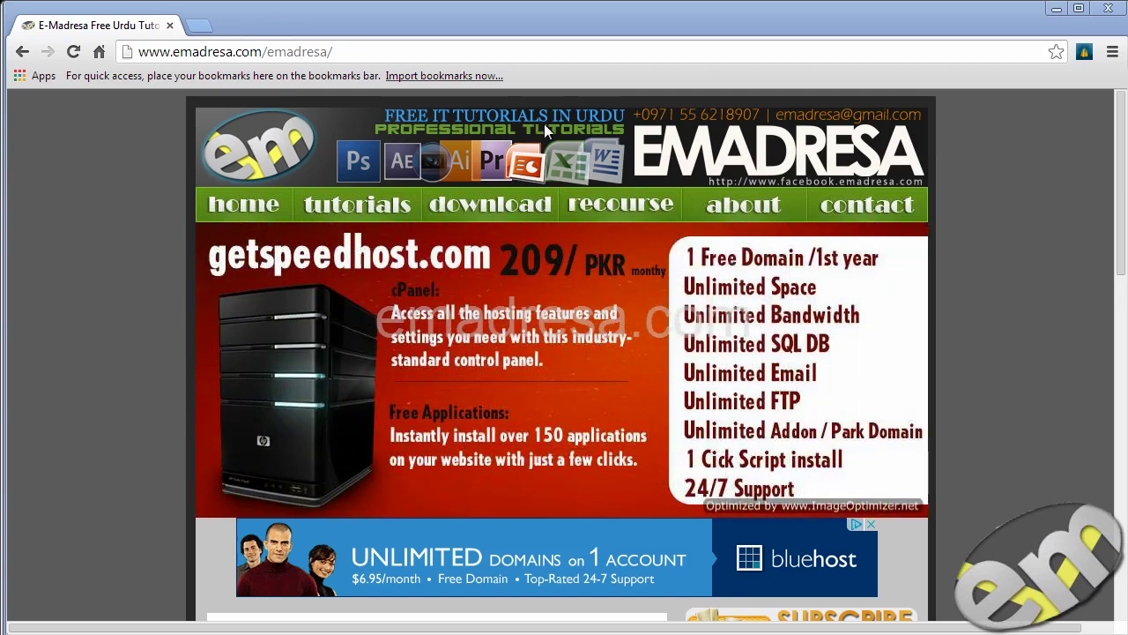
# Bookmark the E-Madresa page to Chrome's bookmarks bar.
pyautogui.click(1056, 52)
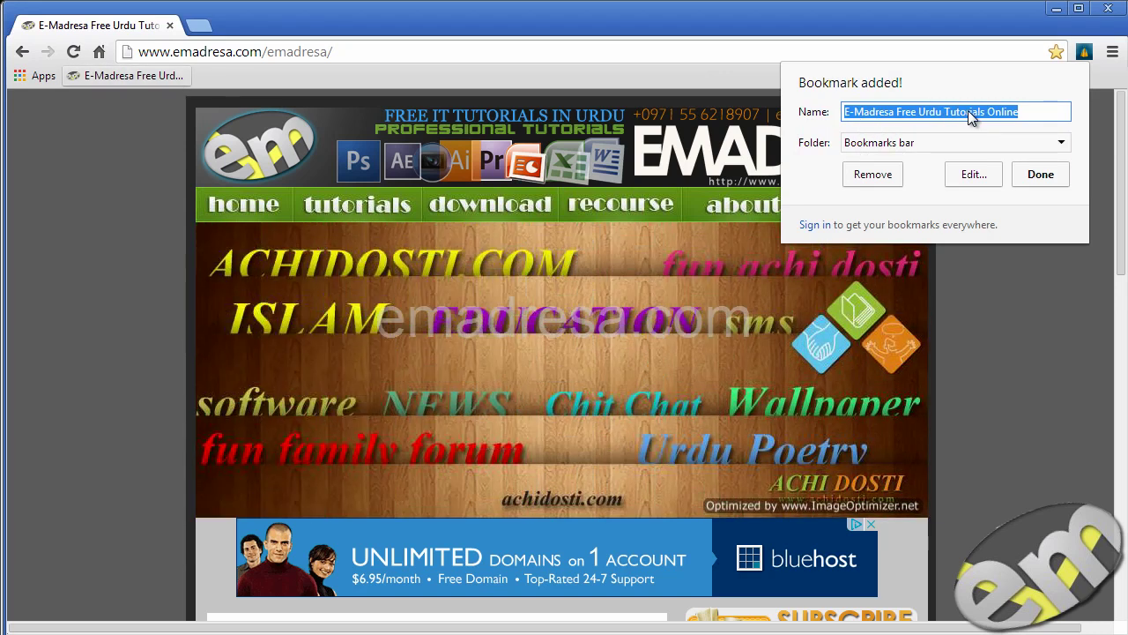
pyautogui.click(1026, 173)
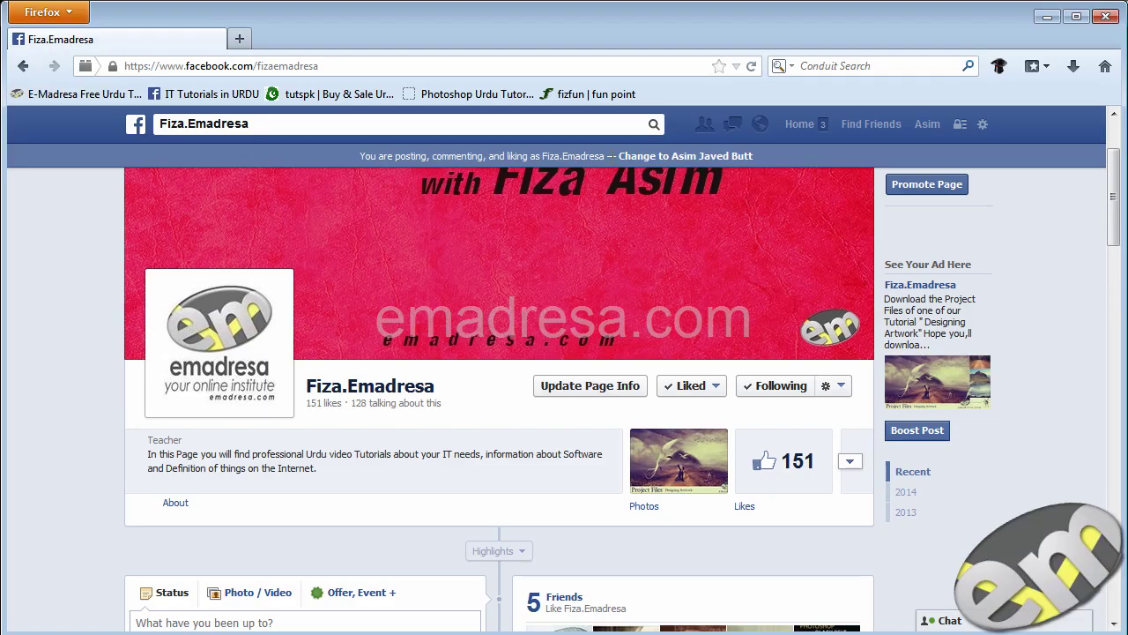
# Bookmark the Facebook page into Firefox's Bookmarks Toolbar folder, then close Firefox.
pyautogui.click(719, 67)
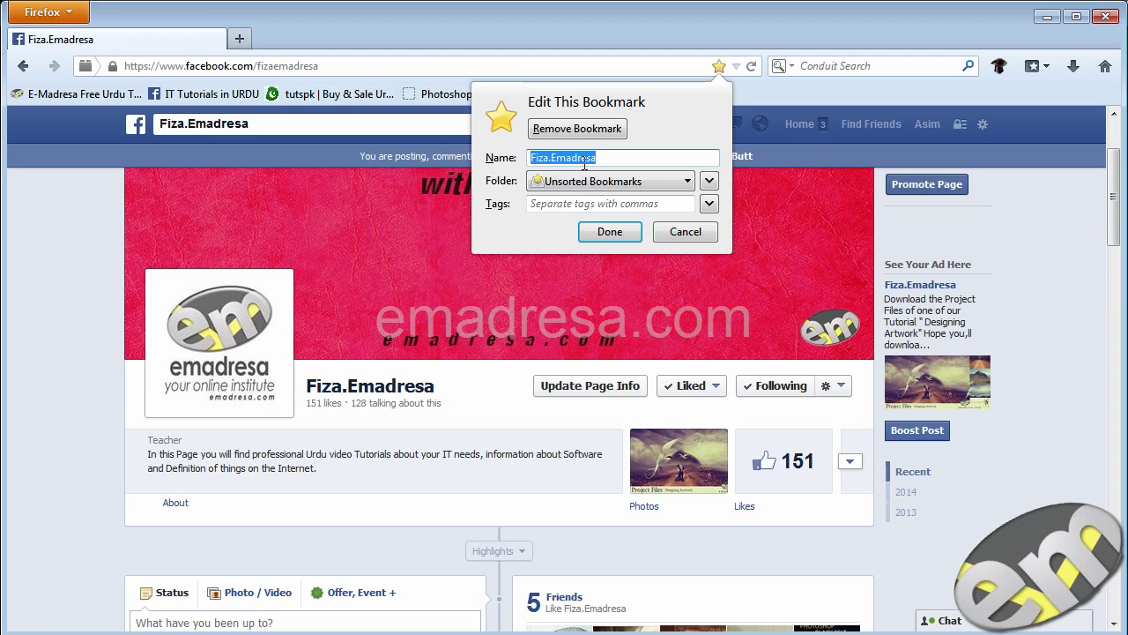
pyautogui.click(669, 187)
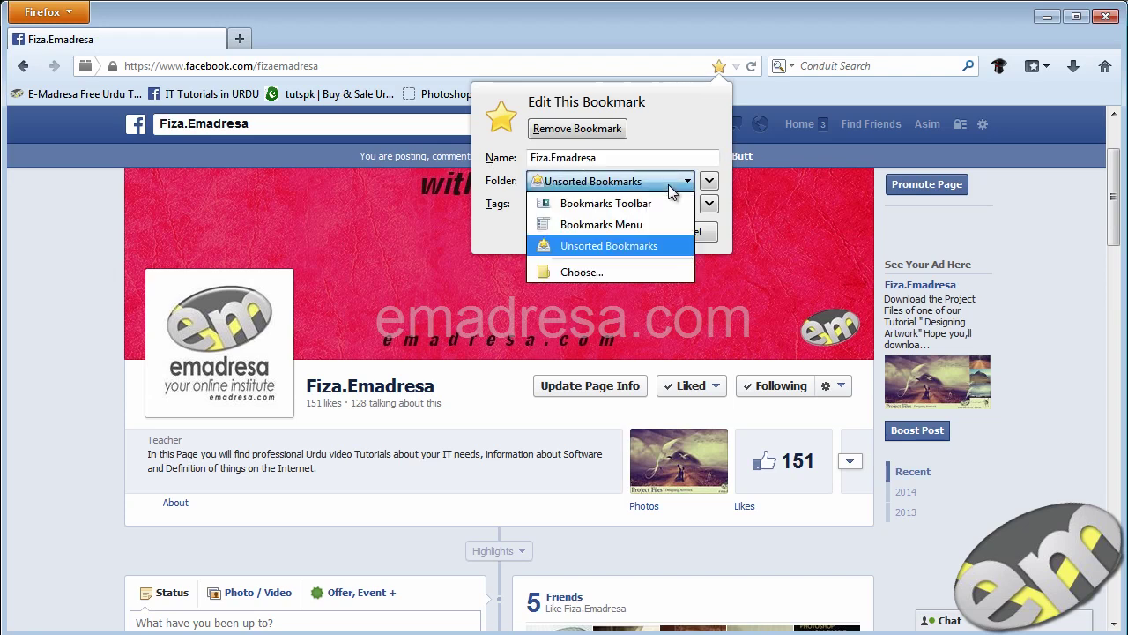
pyautogui.click(630, 207)
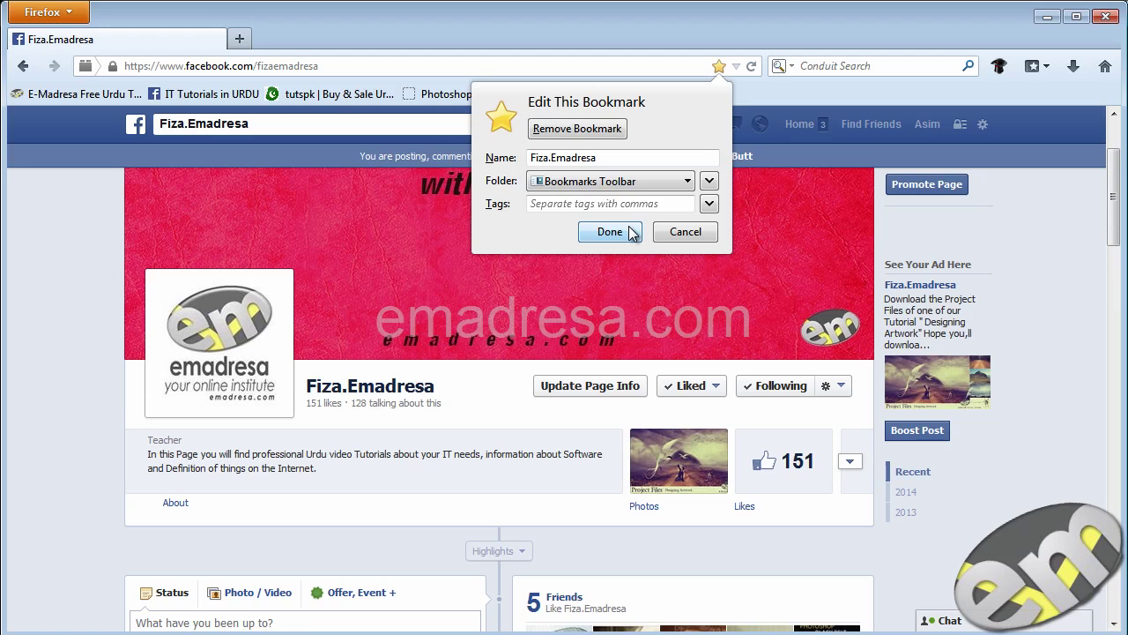
pyautogui.click(631, 233)
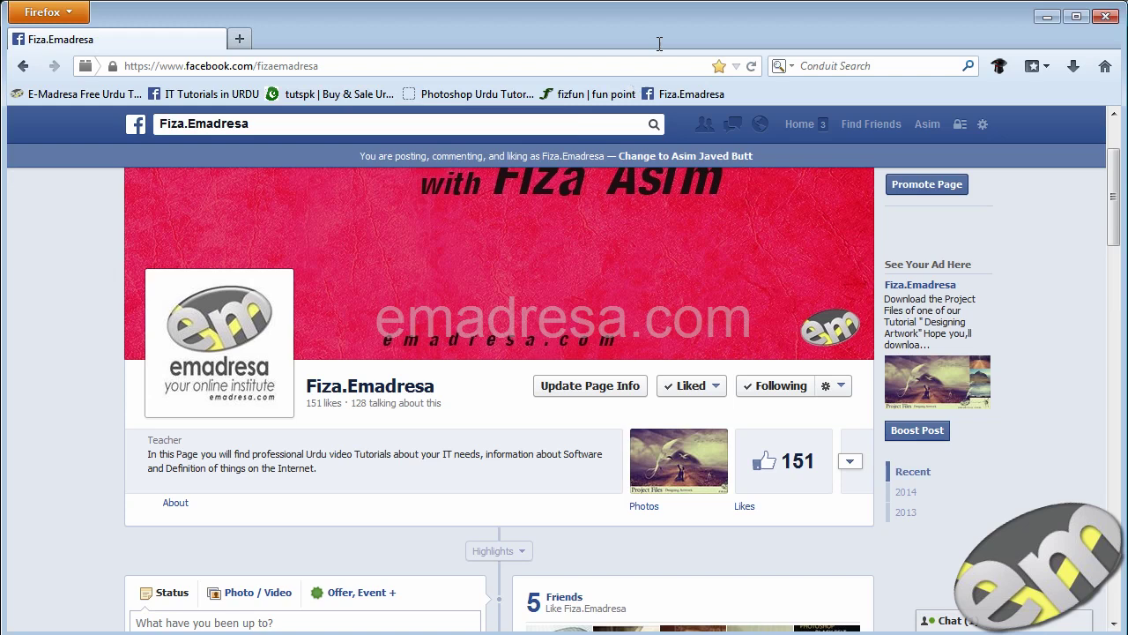
pyautogui.click(1105, 19)
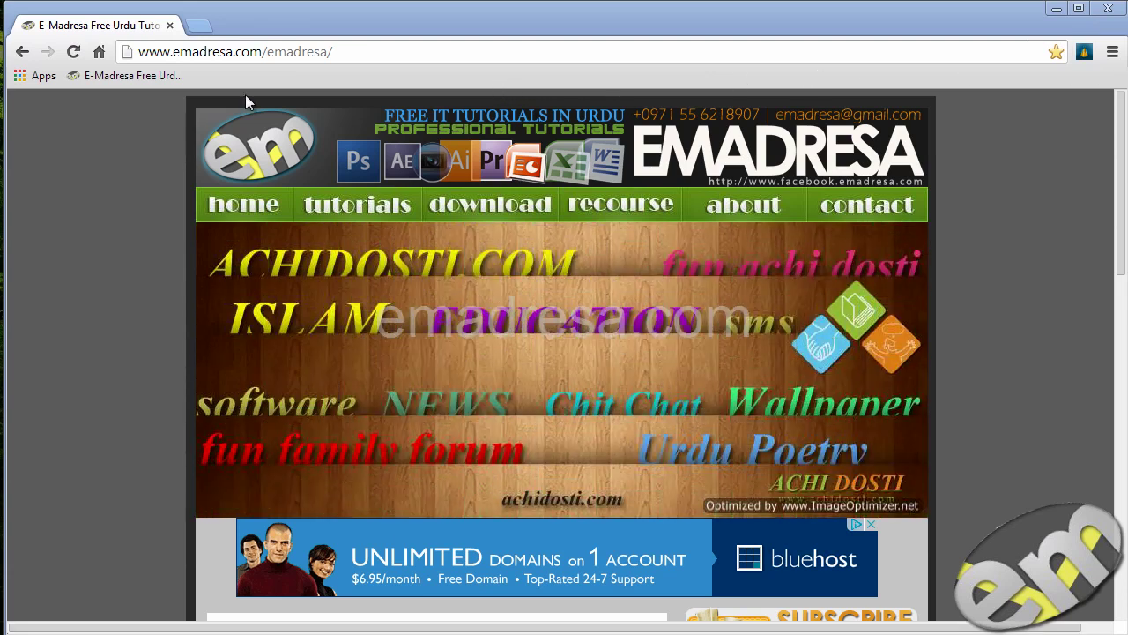
# Delete the E-Madresa bookmark from Chrome's bookmarks bar.
pyautogui.rightClick(152, 80)
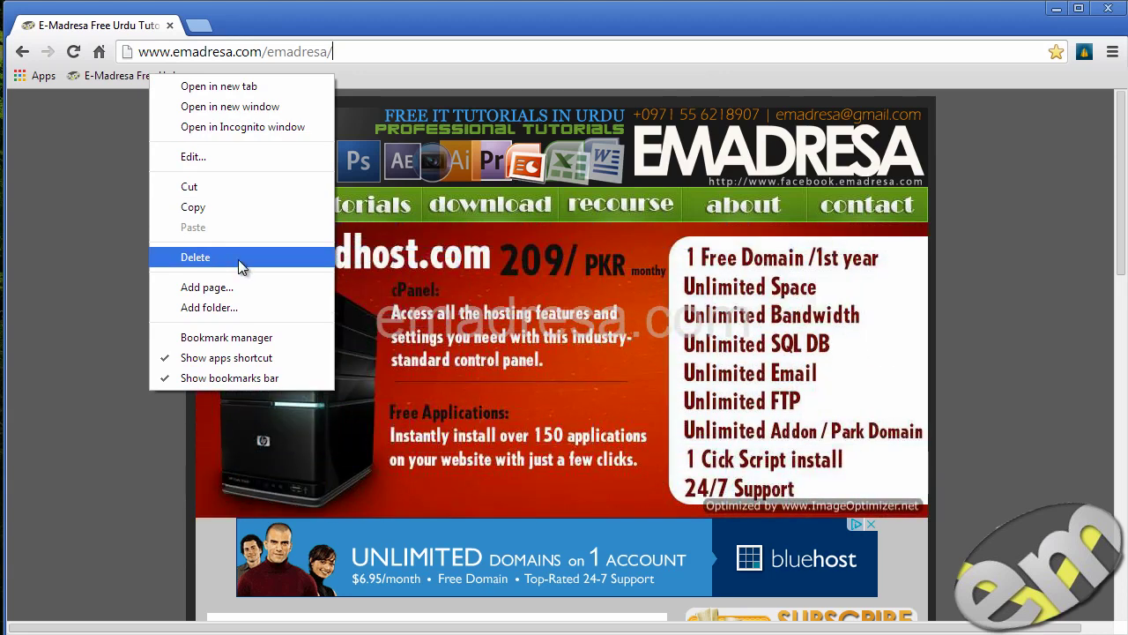
pyautogui.click(238, 259)
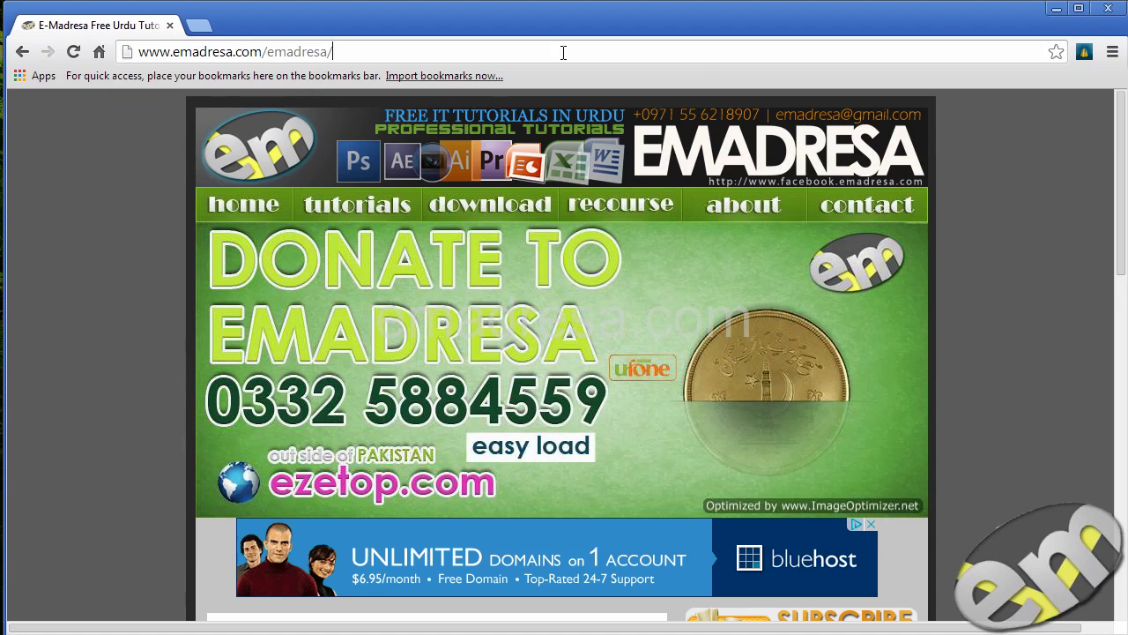
# Import bookmarks and settings from Mozilla Firefox, then dismiss the success message.
pyautogui.click(1111, 52)
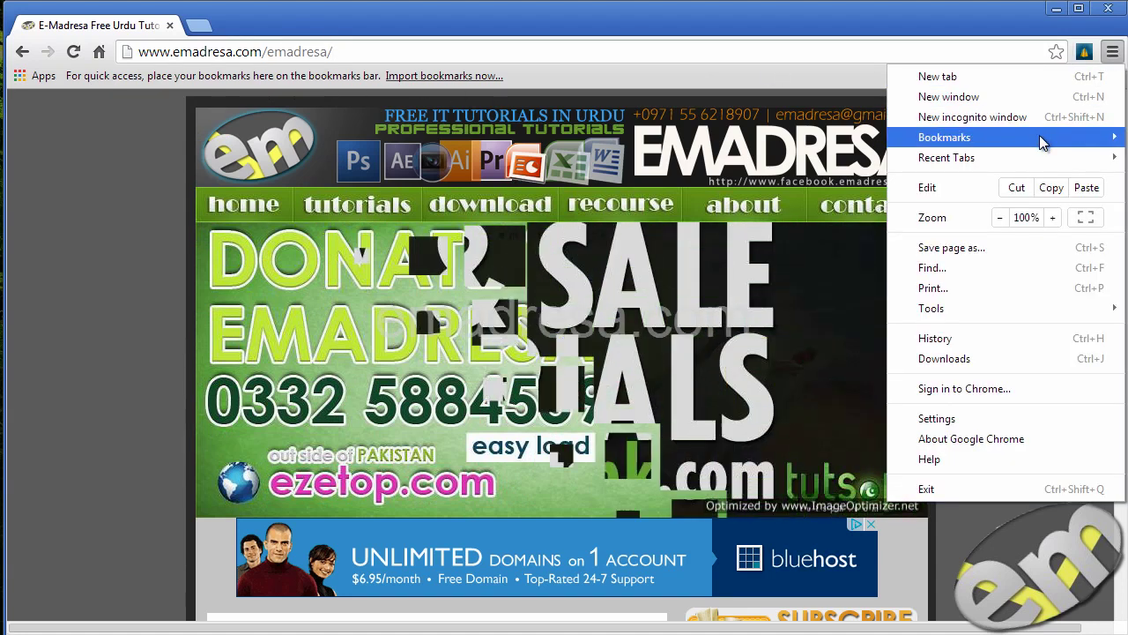
pyautogui.moveTo(1040, 137)
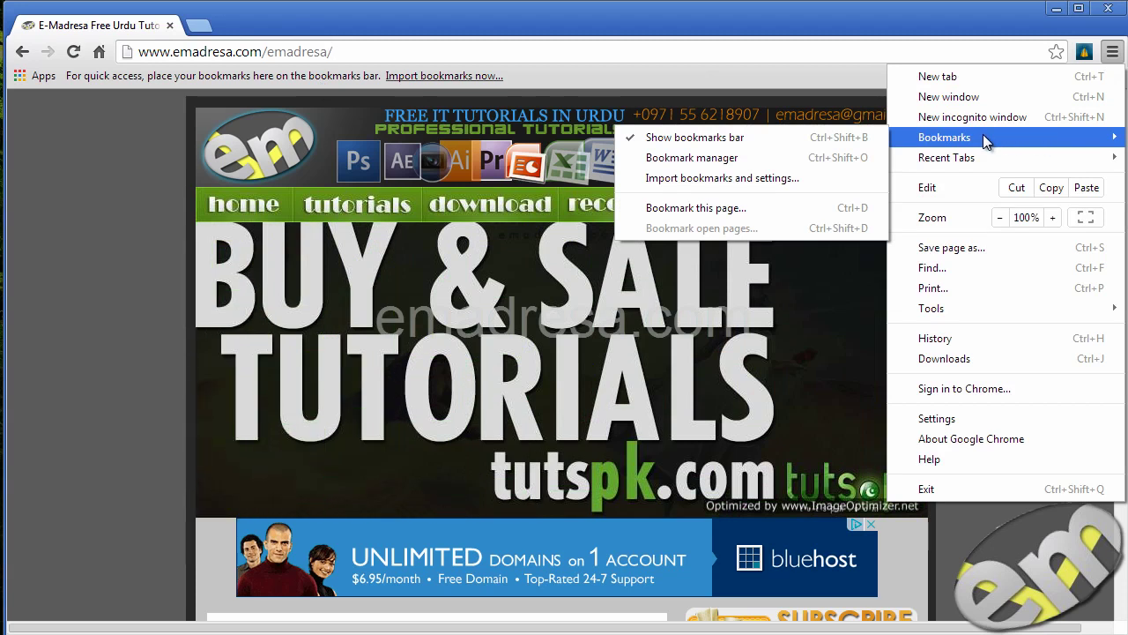
pyautogui.click(853, 176)
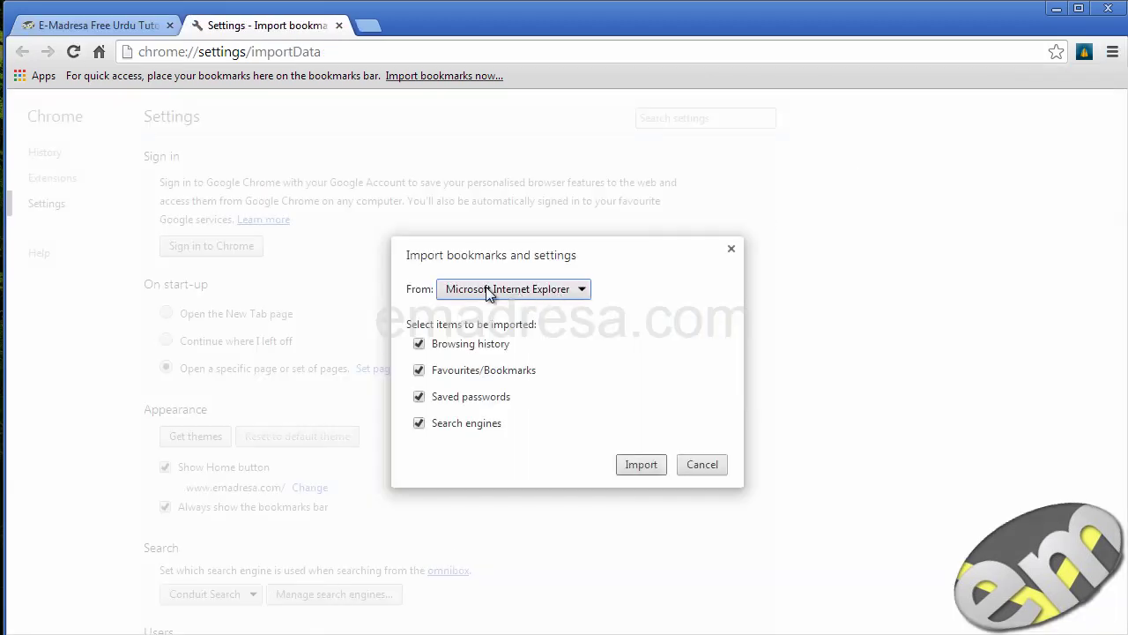
pyautogui.click(574, 294)
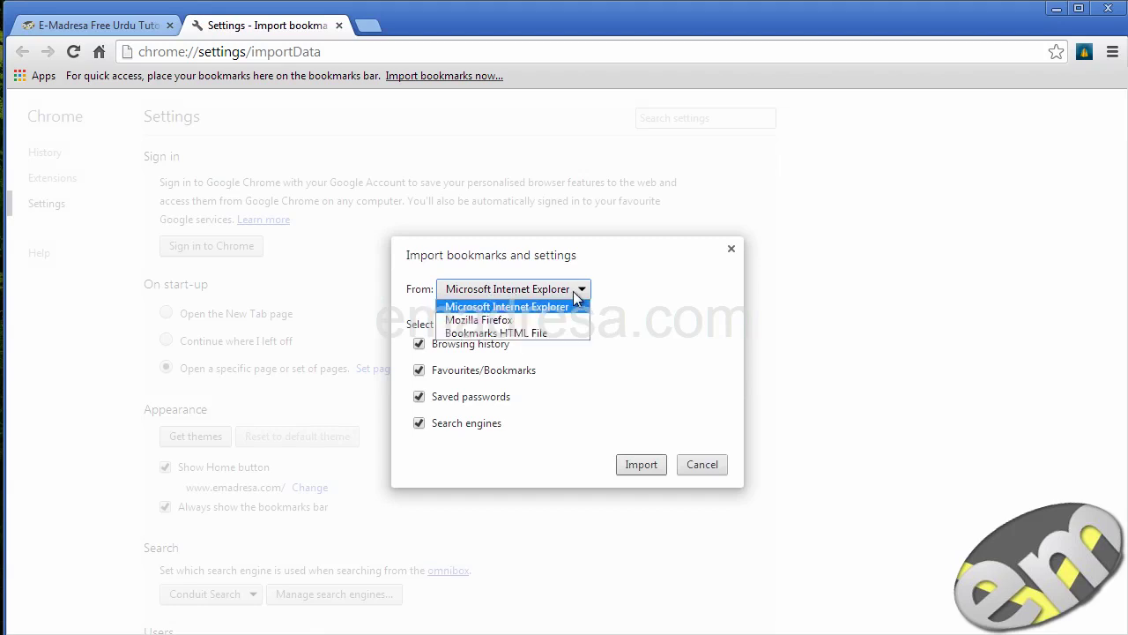
pyautogui.click(507, 325)
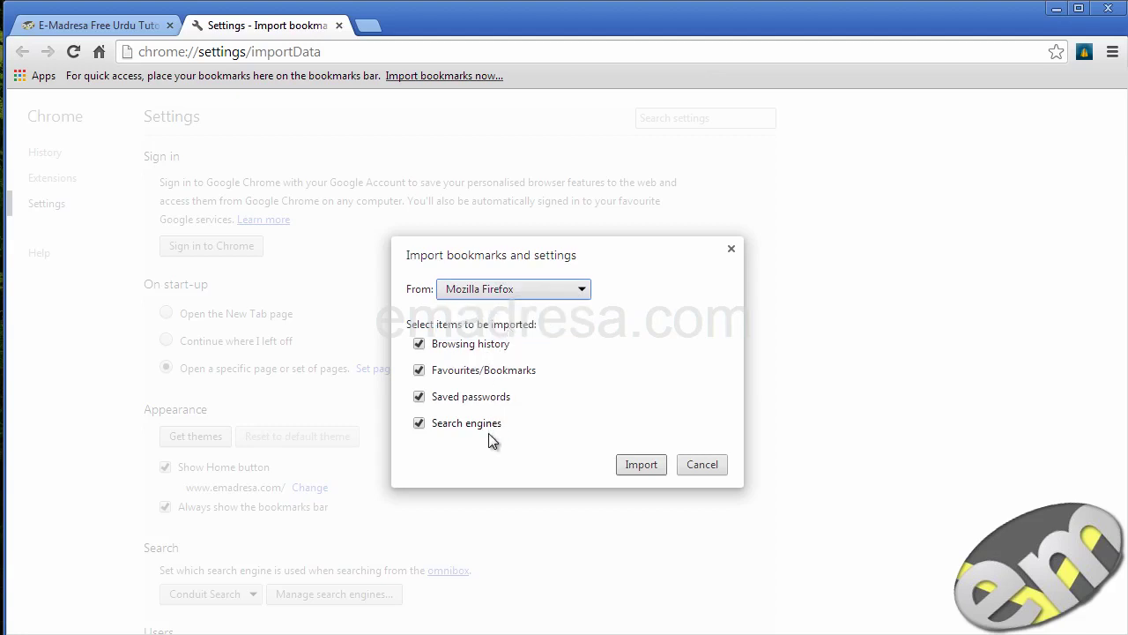
pyautogui.click(639, 467)
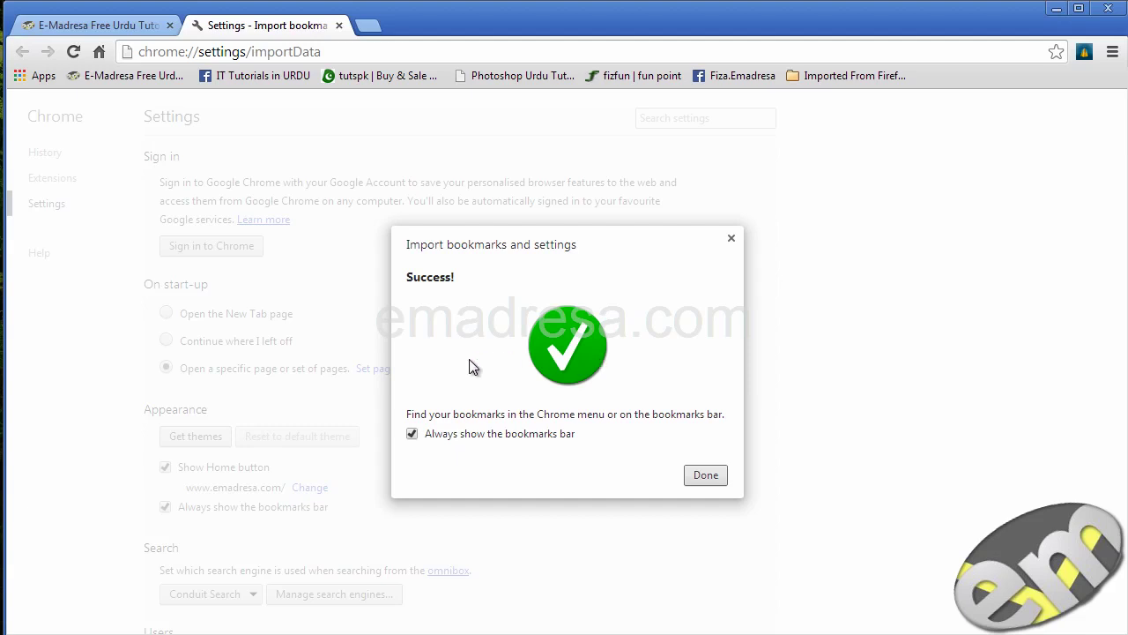
pyautogui.press('Escape')
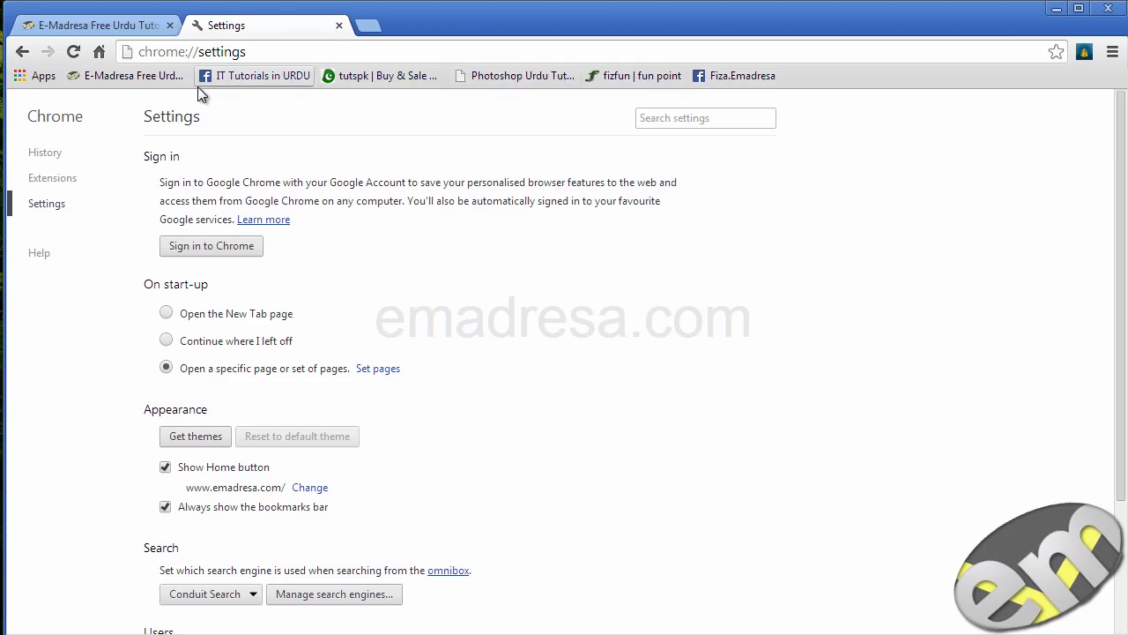
# Close the Settings tab with Ctrl+W to return to the E-Madresa page.
pyautogui.hotkey('ctrl', 'w')
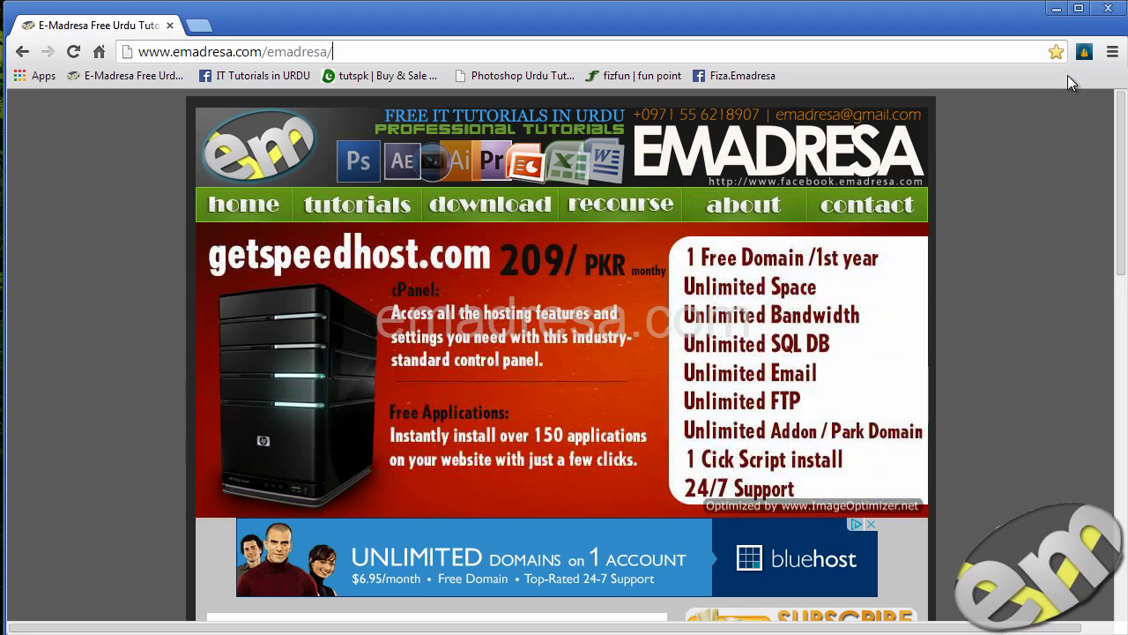
# Open the Bookmark Manager from the Chrome menu and expand its Organise menu.
pyautogui.click(1113, 52)
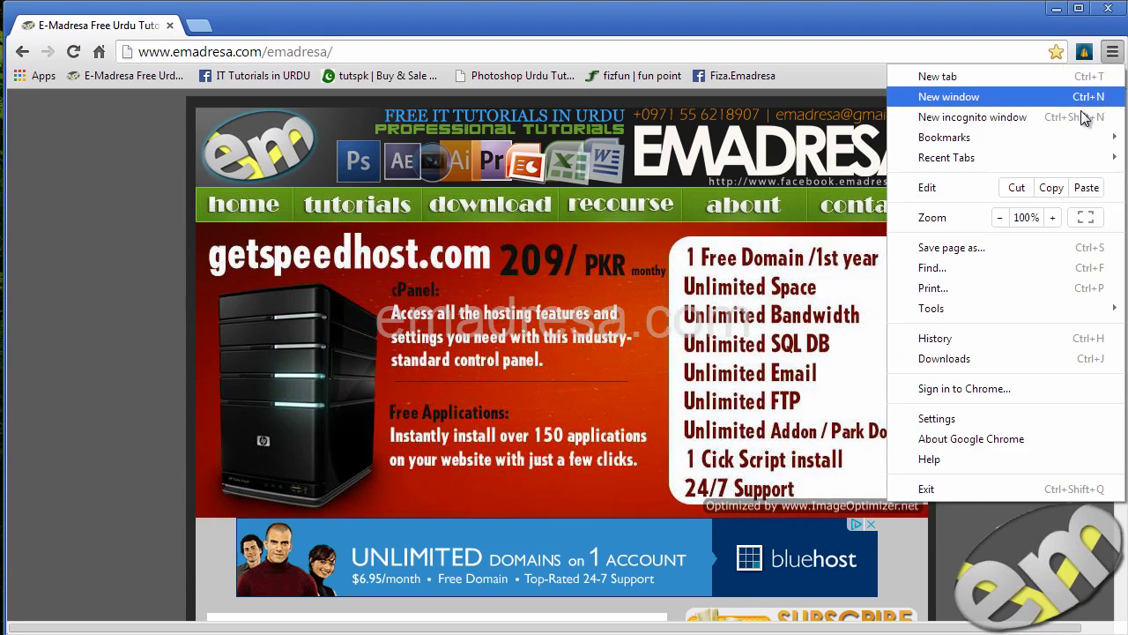
pyautogui.moveTo(1082, 142)
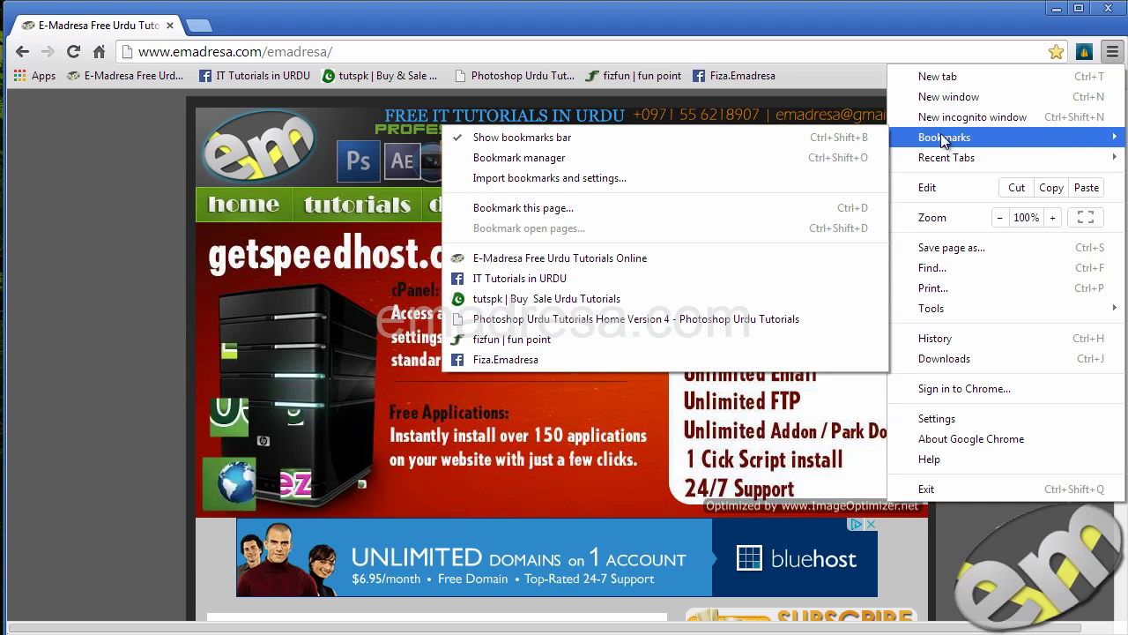
pyautogui.click(784, 159)
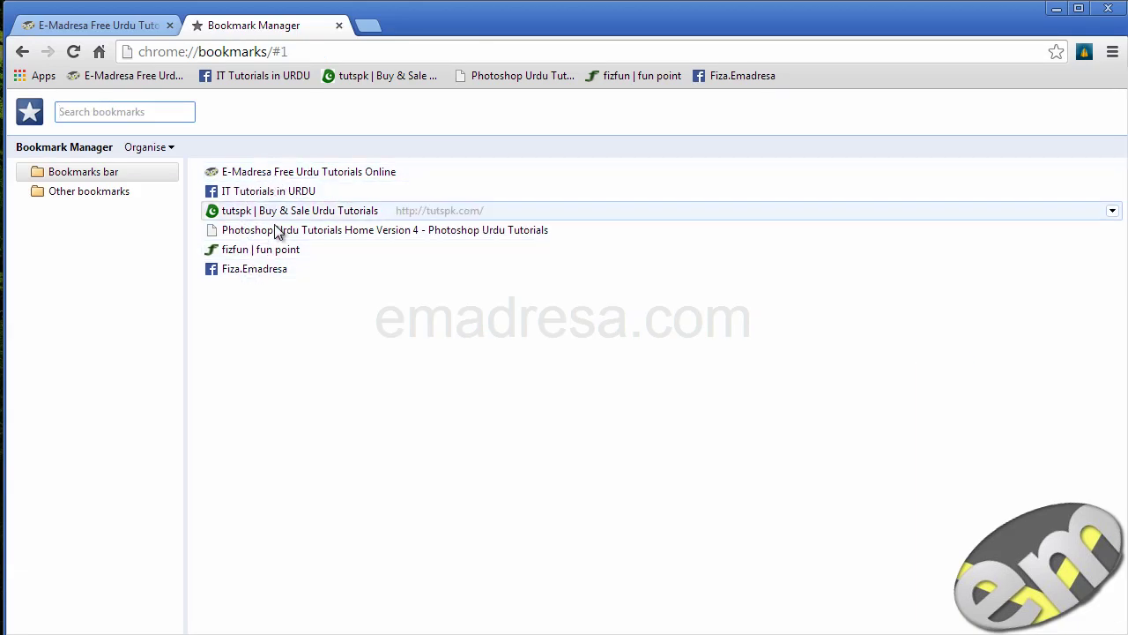
pyautogui.click(170, 148)
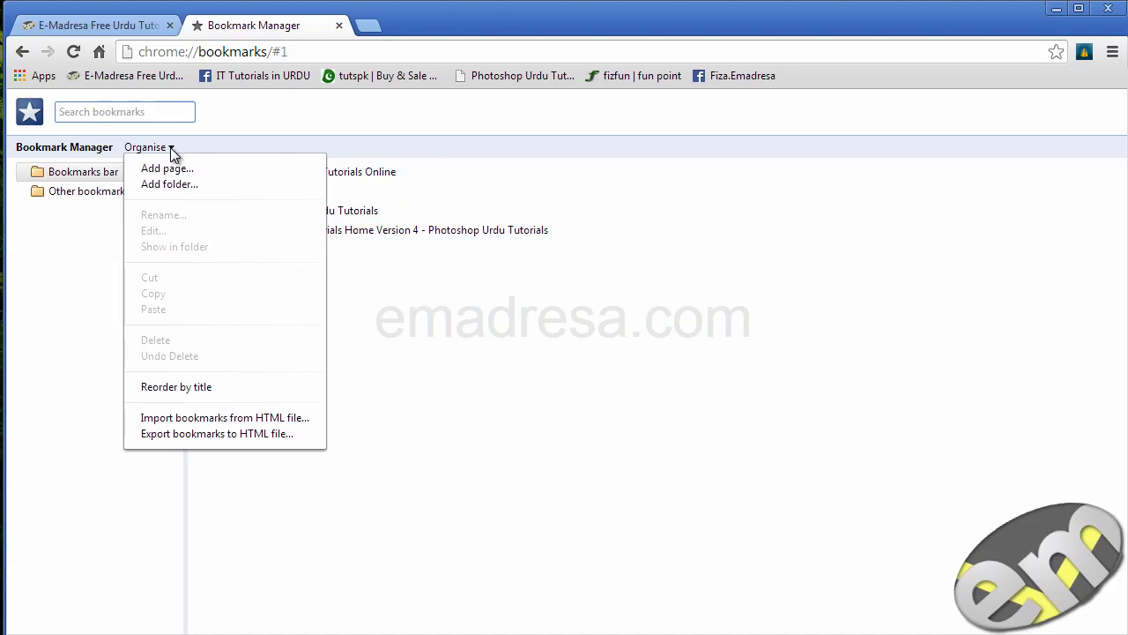
# Export bookmarks to bookmarks_17_02_2014.html in Documents, then delete all six bookmarks and close the manager.
pyautogui.click(206, 436)
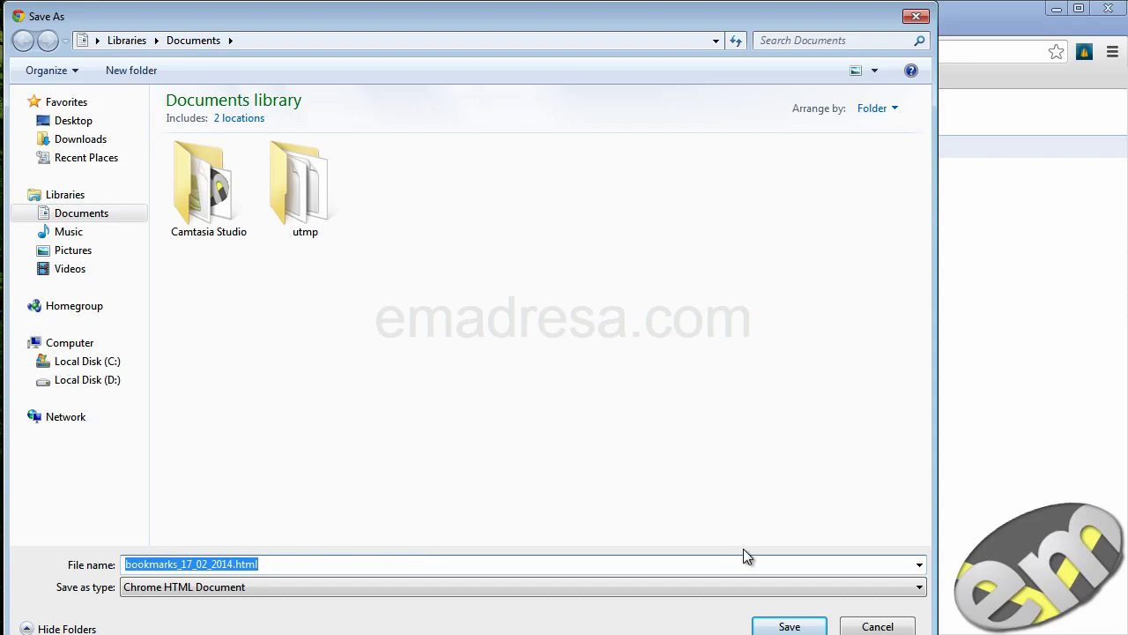
pyautogui.click(790, 626)
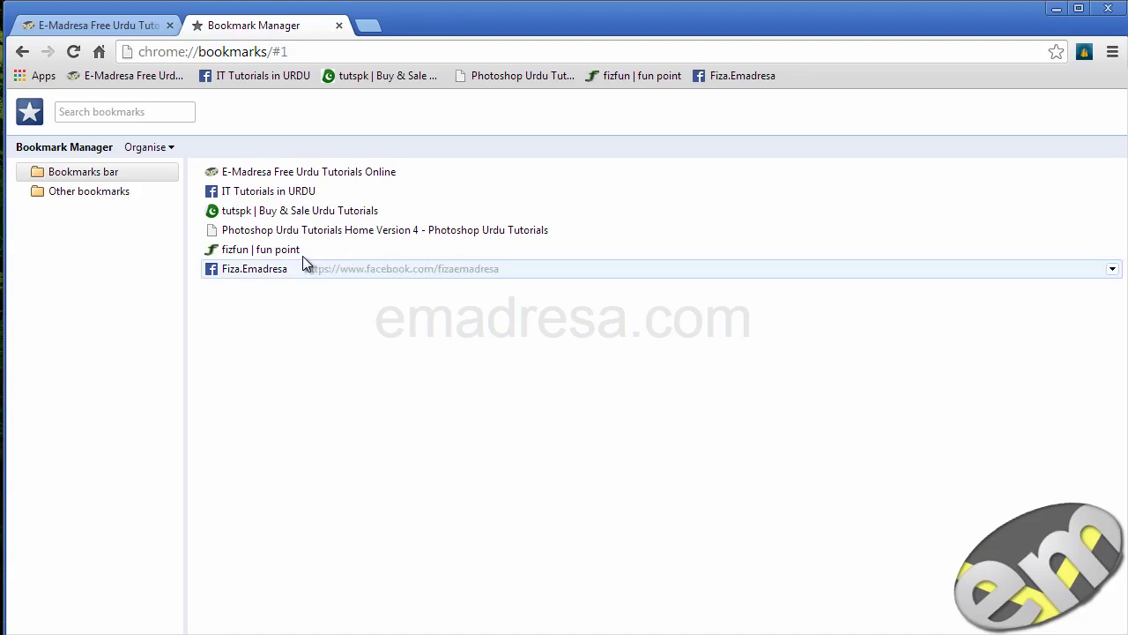
pyautogui.hotkey('ctrl', 'a')
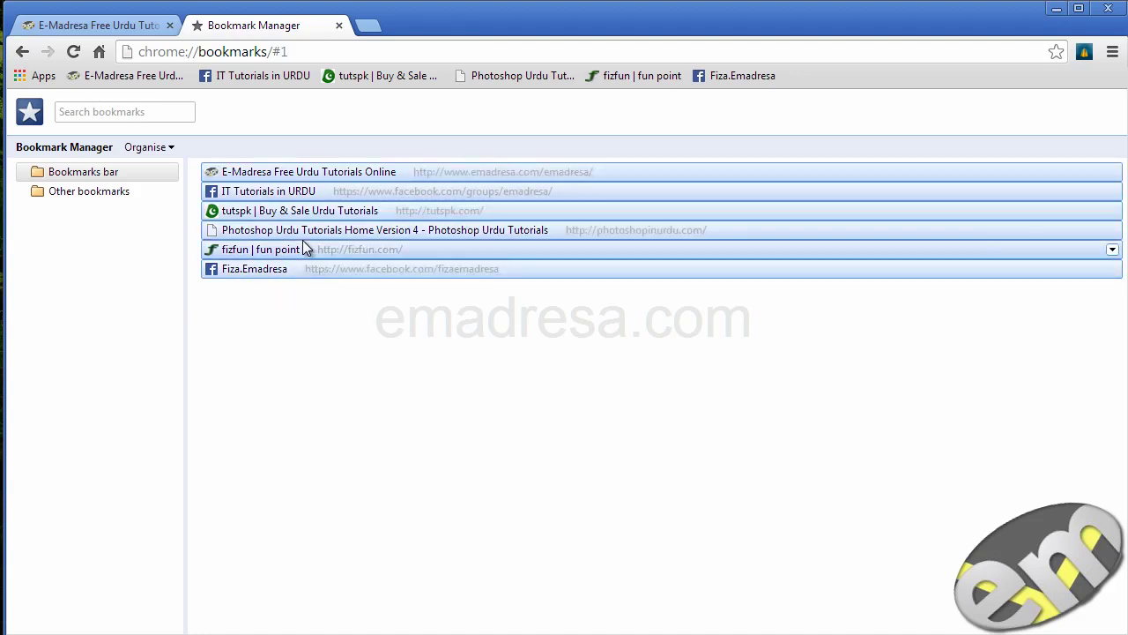
pyautogui.press('Delete')
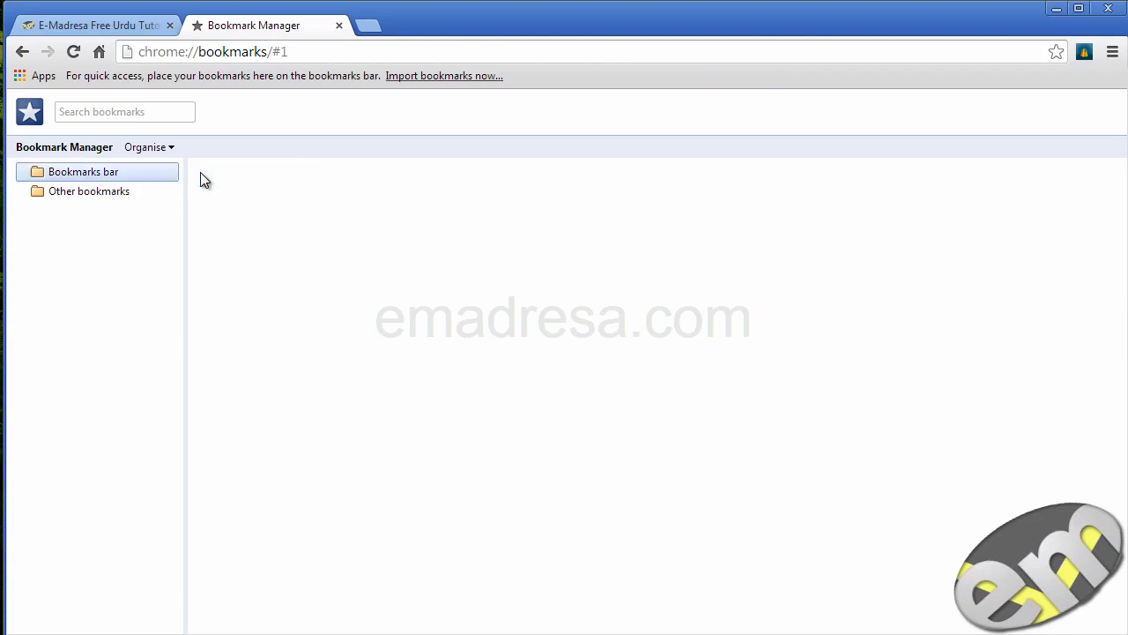
pyautogui.hotkey('ctrl', 'w')
pyautogui.click(1112, 52)
# Reopen the Bookmark Manager and import bookmarks from the bookmarks_17_02_2014.html backup.
pyautogui.moveTo(1049, 137)
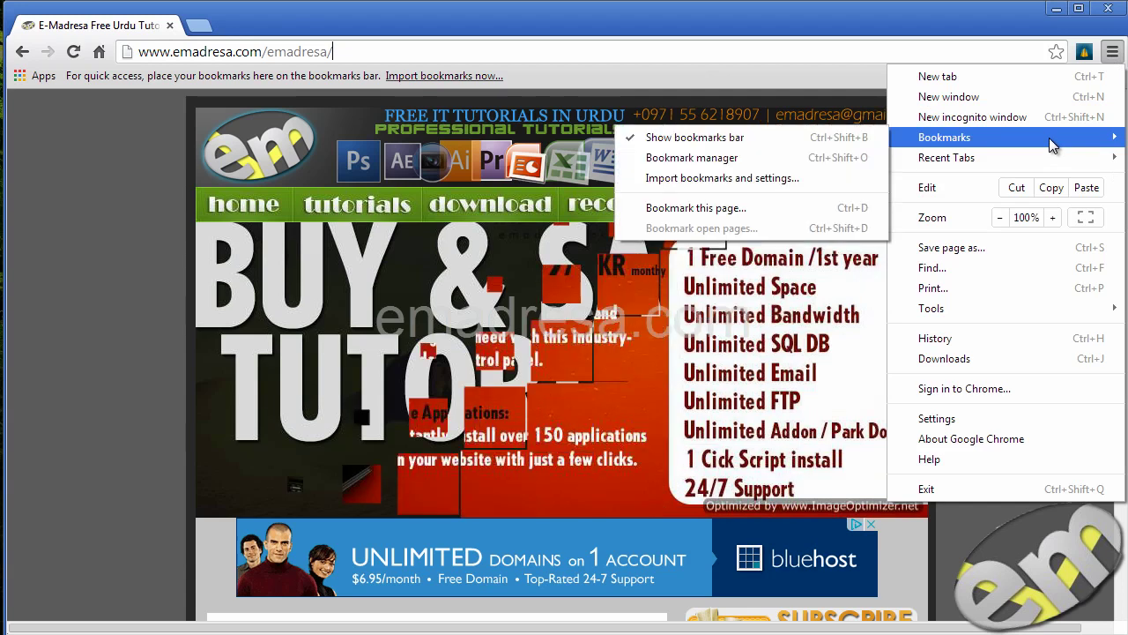
pyautogui.click(847, 157)
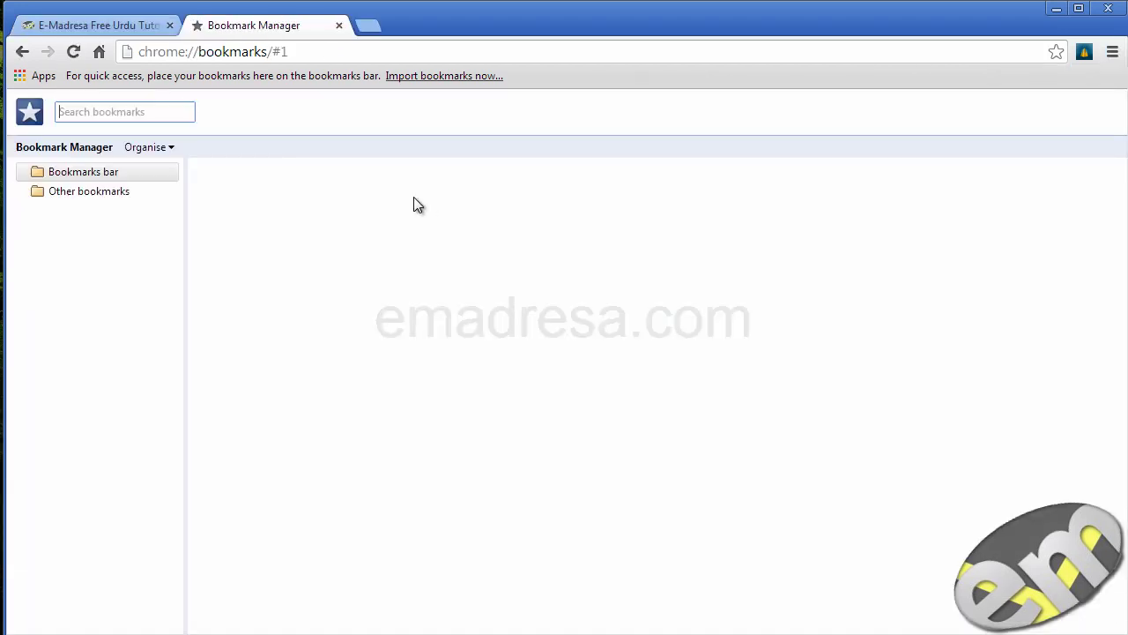
pyautogui.click(171, 147)
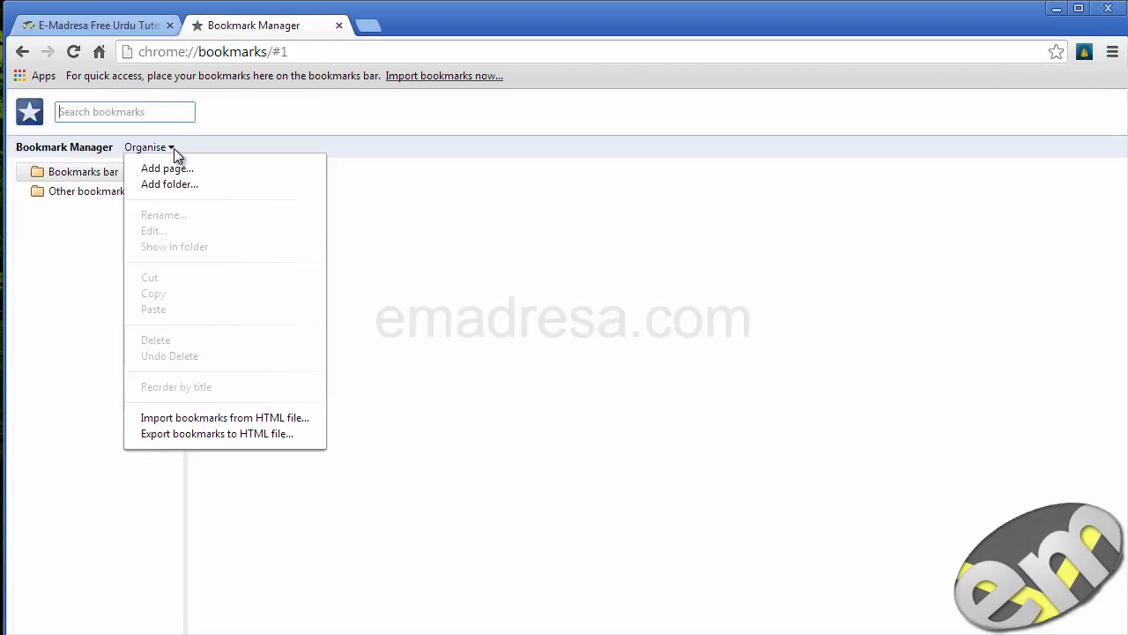
pyautogui.click(211, 419)
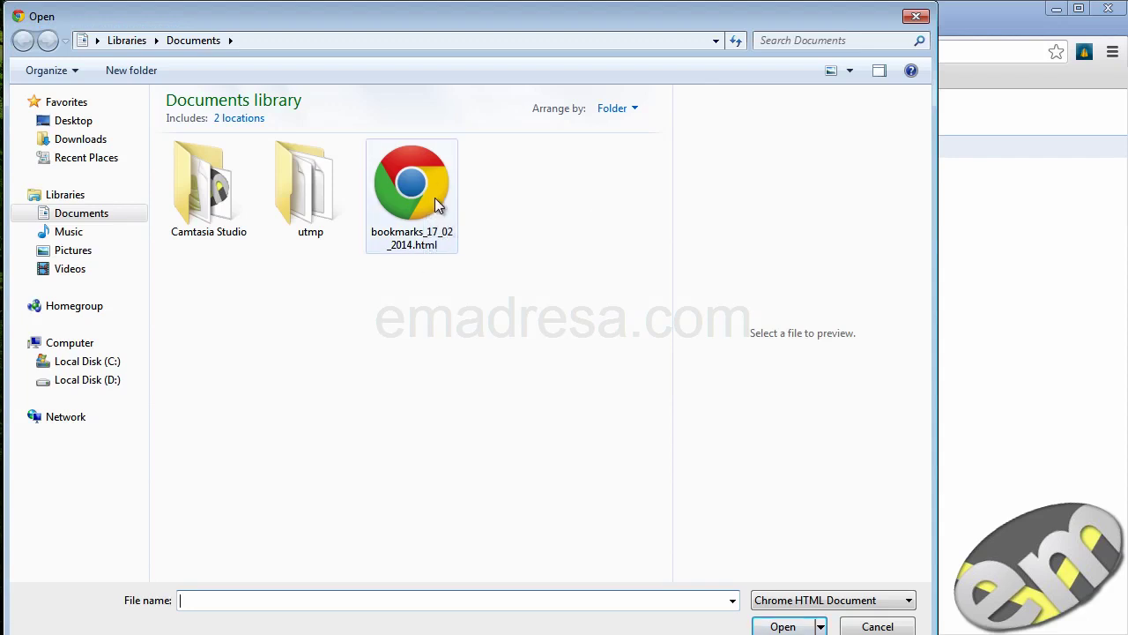
pyautogui.click(434, 197)
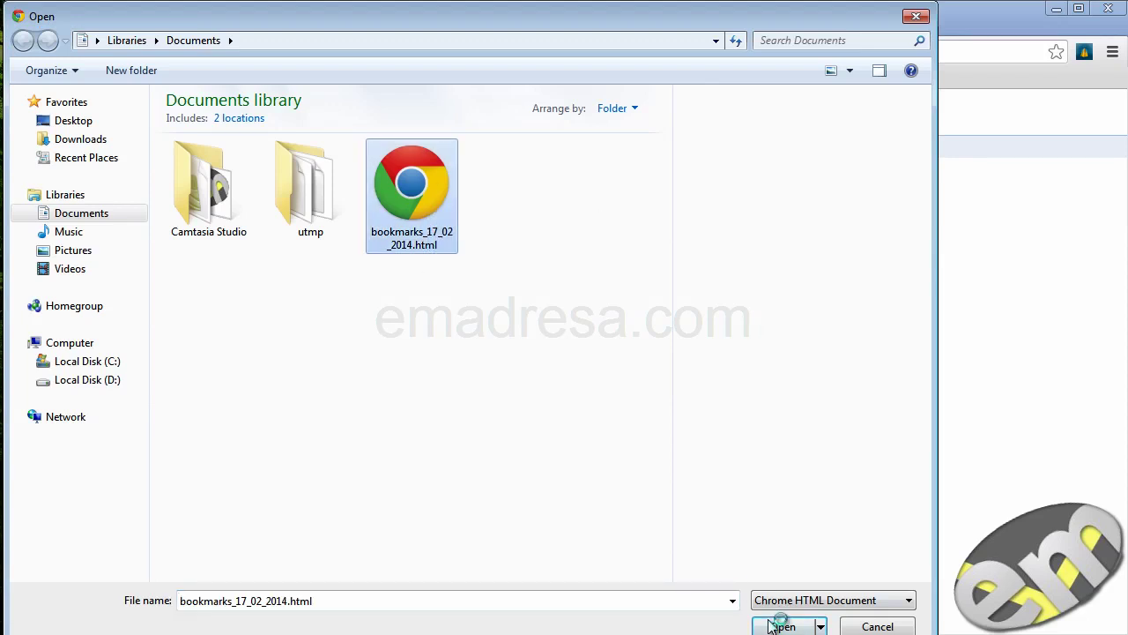
pyautogui.click(772, 624)
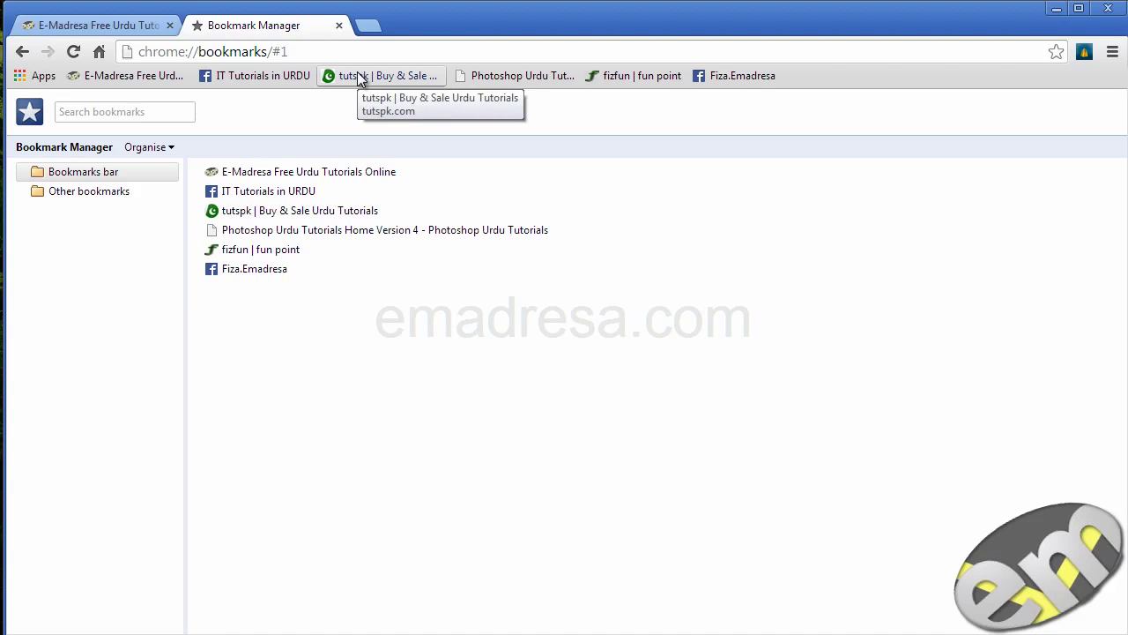
# Close the Bookmark Manager and check the overflow bookmarks behind the » chevron.
pyautogui.click(338, 25)
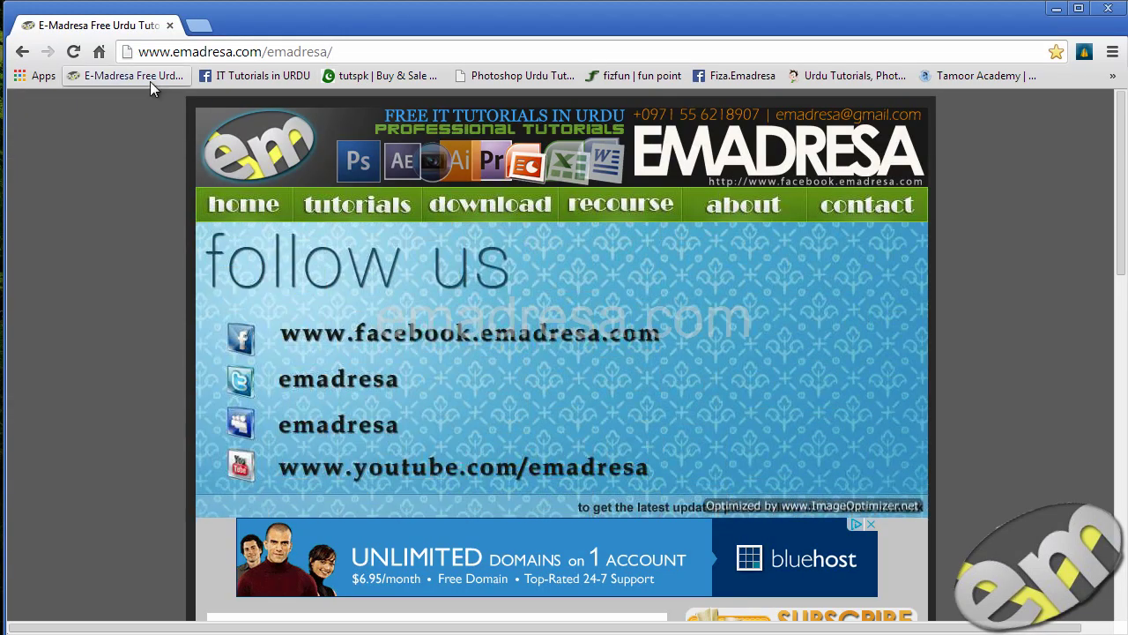
pyautogui.click(1112, 78)
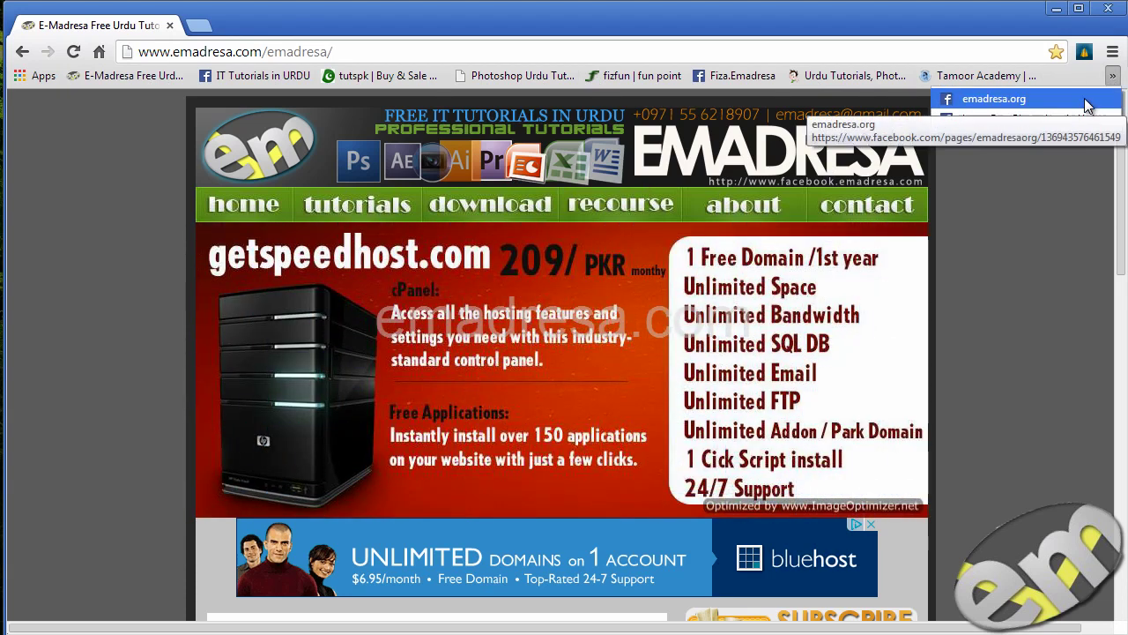
pyautogui.click(176, 119)
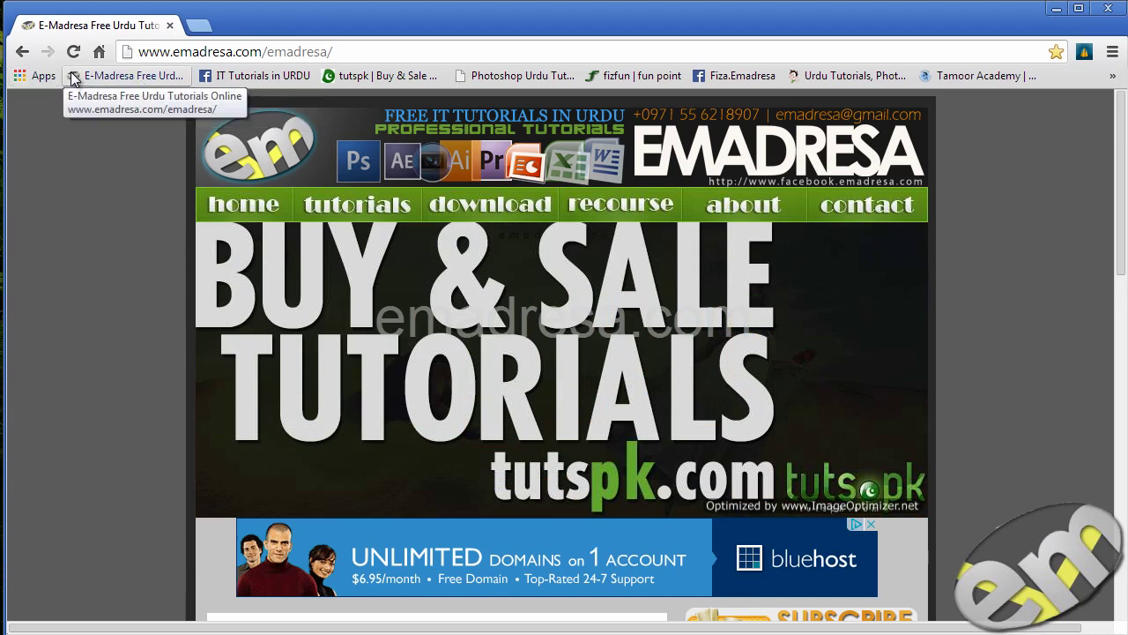
# Clear the names of the E-Madresa and tutspk bookmarks so they show as icons only.
pyautogui.rightClick(136, 80)
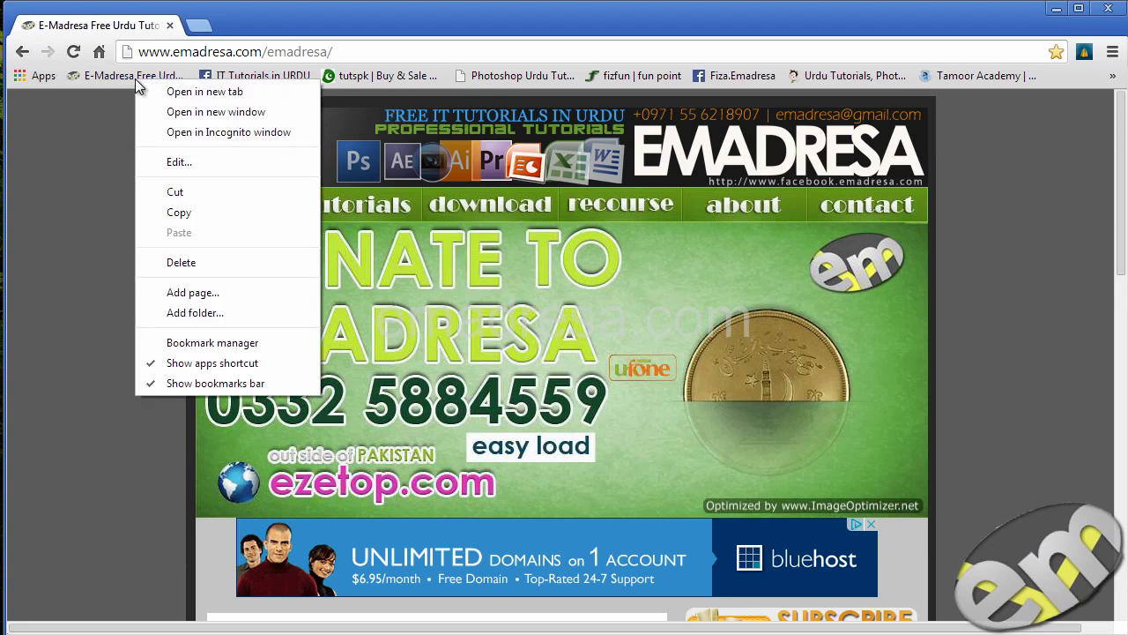
pyautogui.click(177, 164)
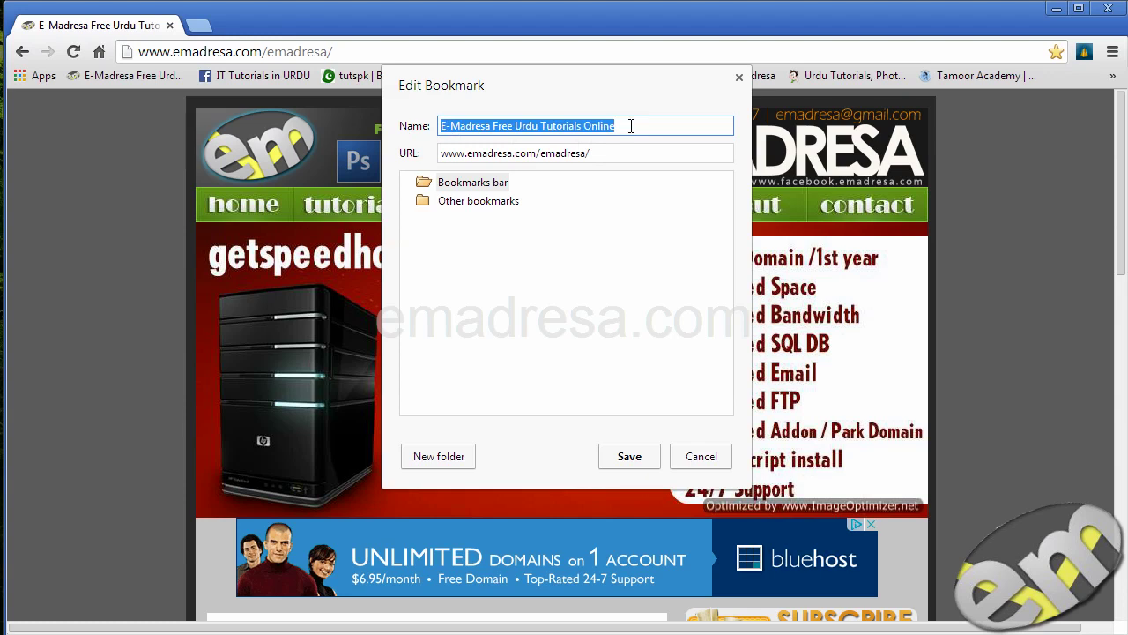
pyautogui.press('BackSpace')
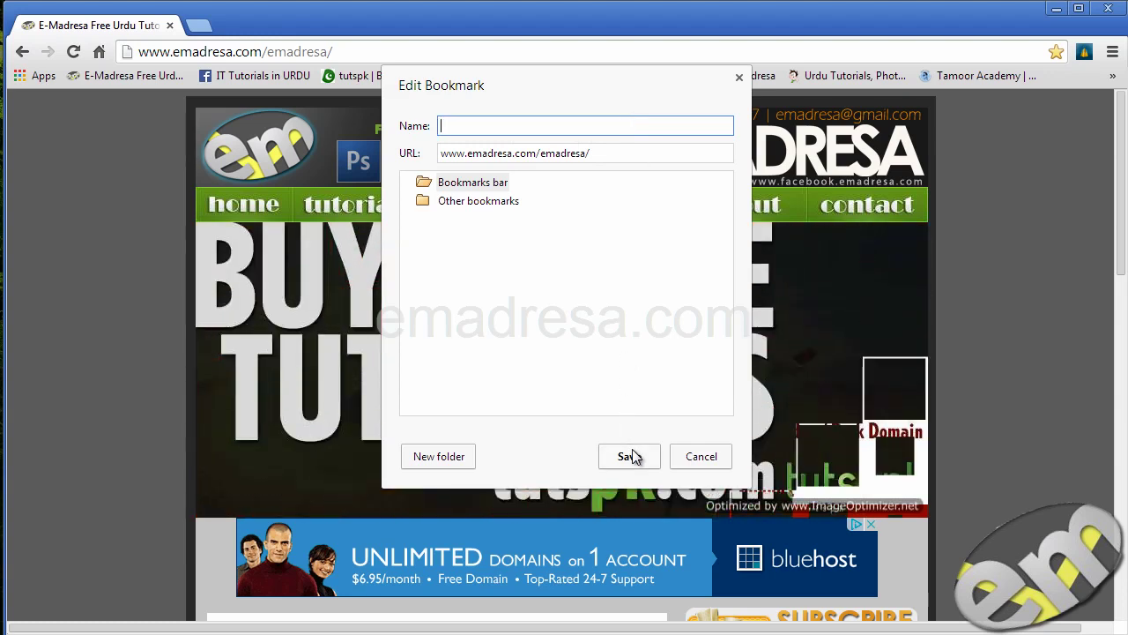
pyautogui.click(631, 456)
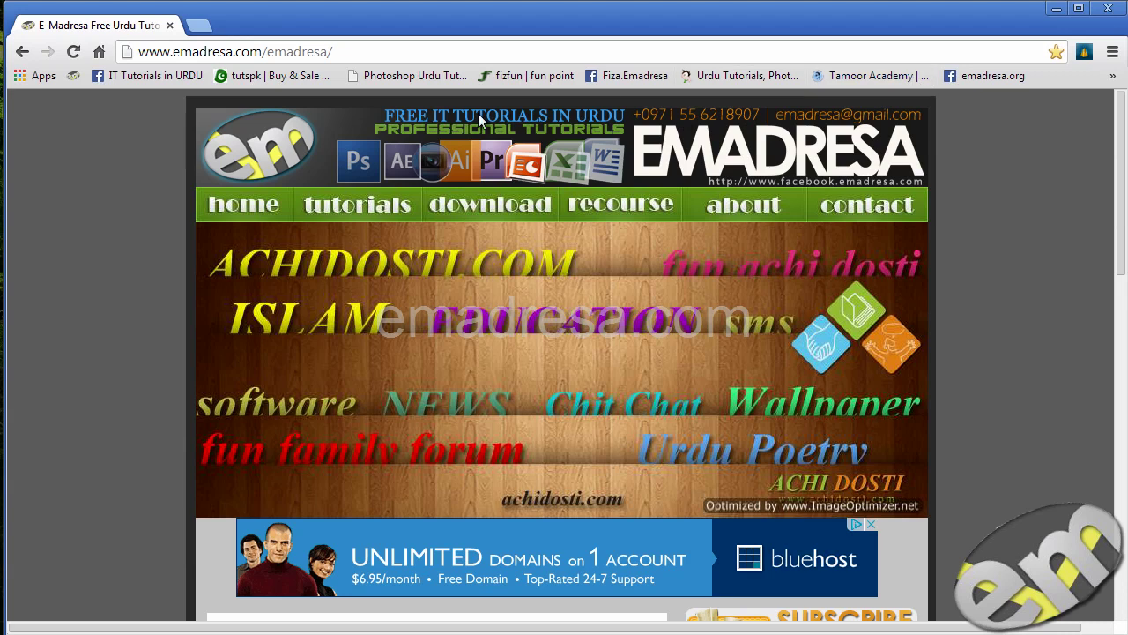
pyautogui.rightClick(176, 80)
pyautogui.click(211, 174)
pyautogui.click(630, 459)
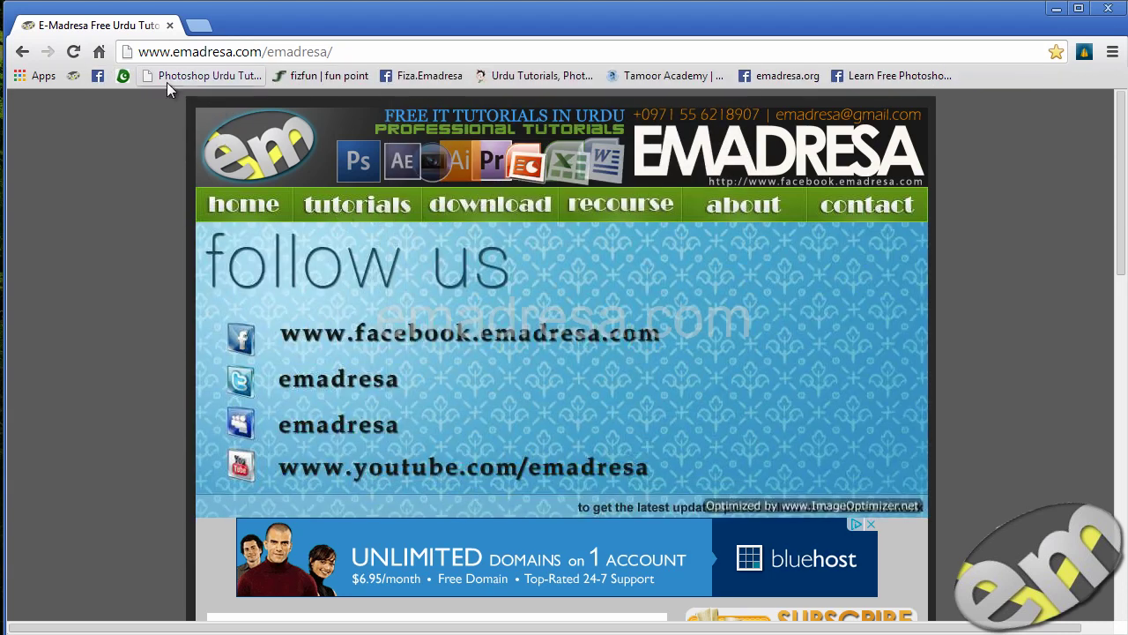